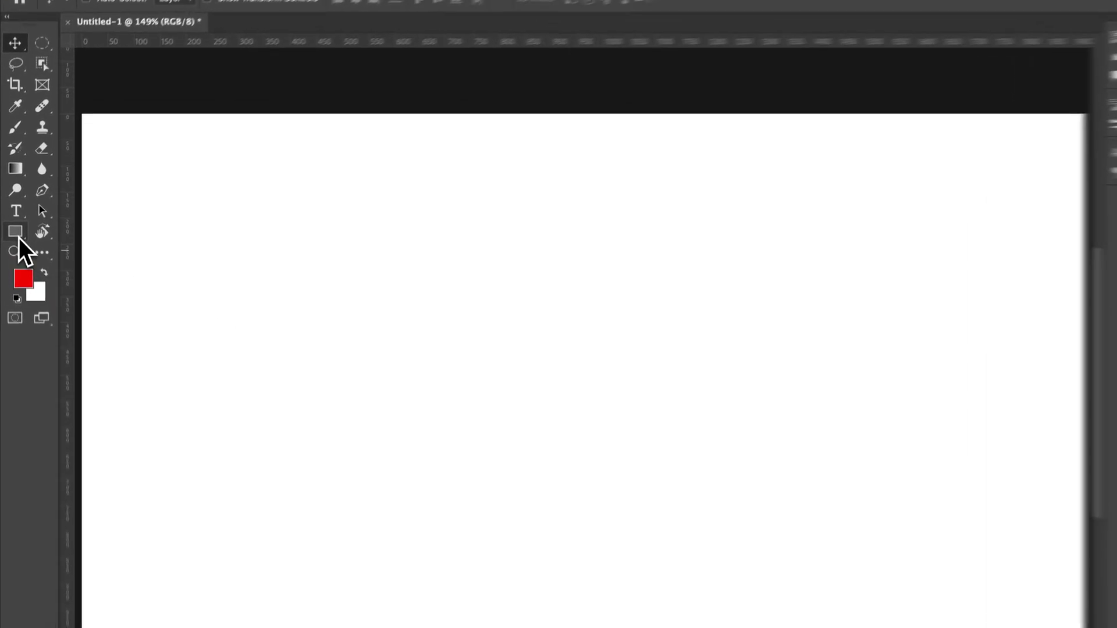
Activate the Polygon tool and set its number of sides to 6.
right_click(12, 221)
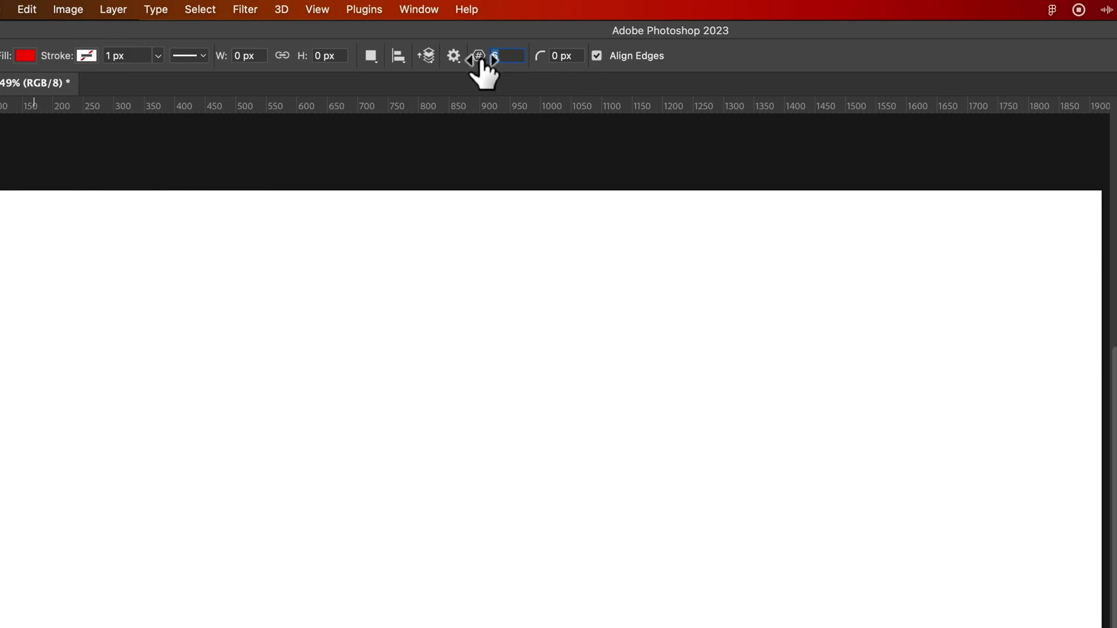
drag(483, 68, 487, 74)
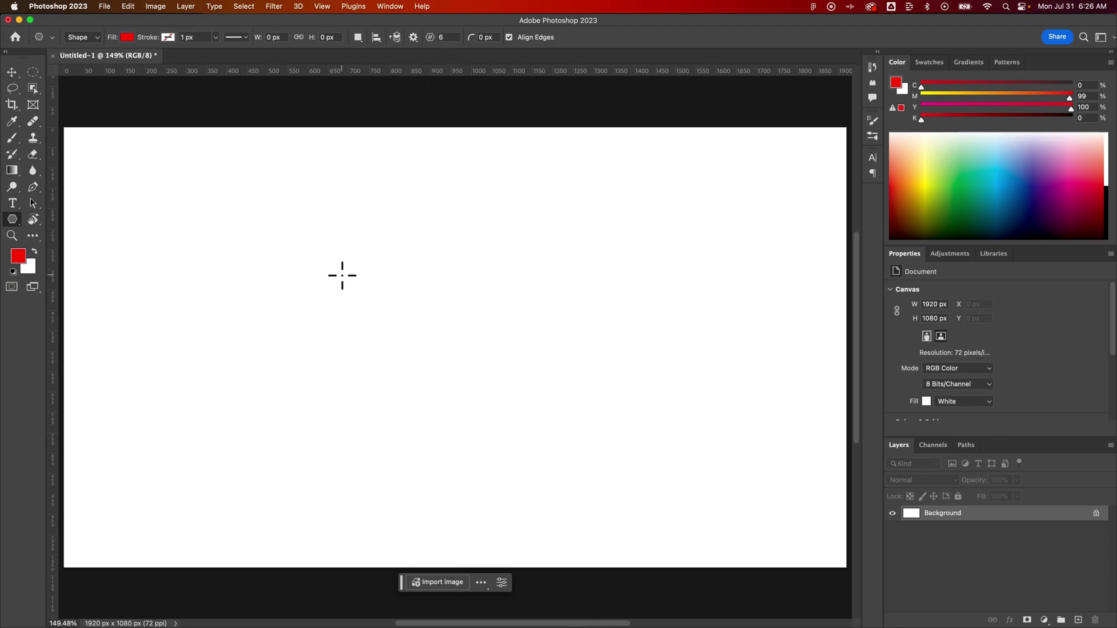
Create a 100 by 100 px six-sided polygon from exact dimensions on the canvas, and undo it.
click(452, 273)
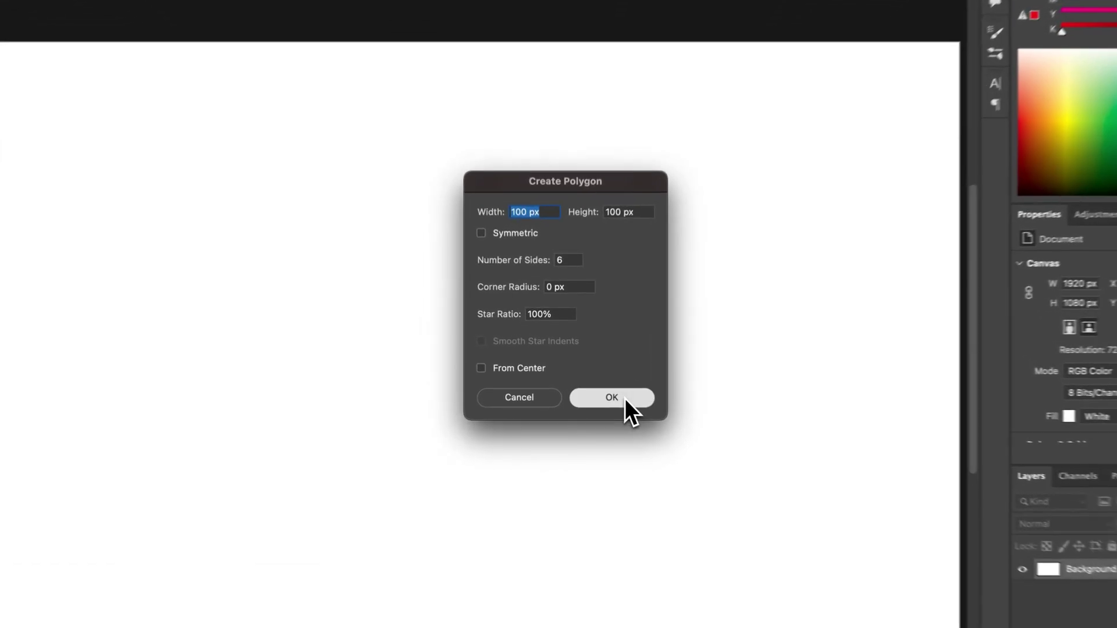
click(604, 388)
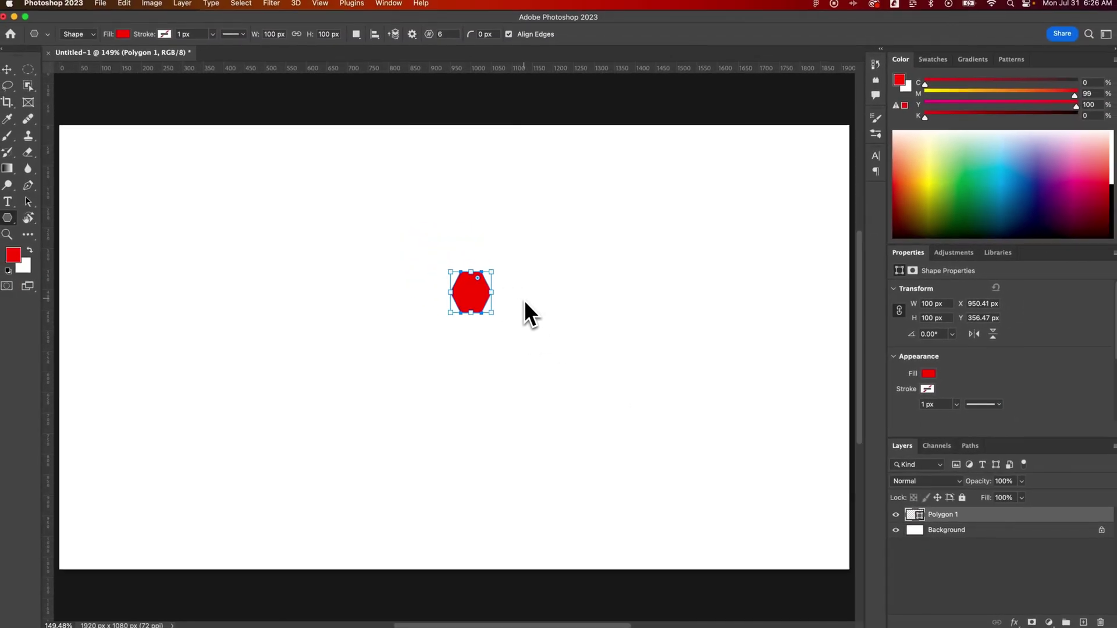
key(super+z)
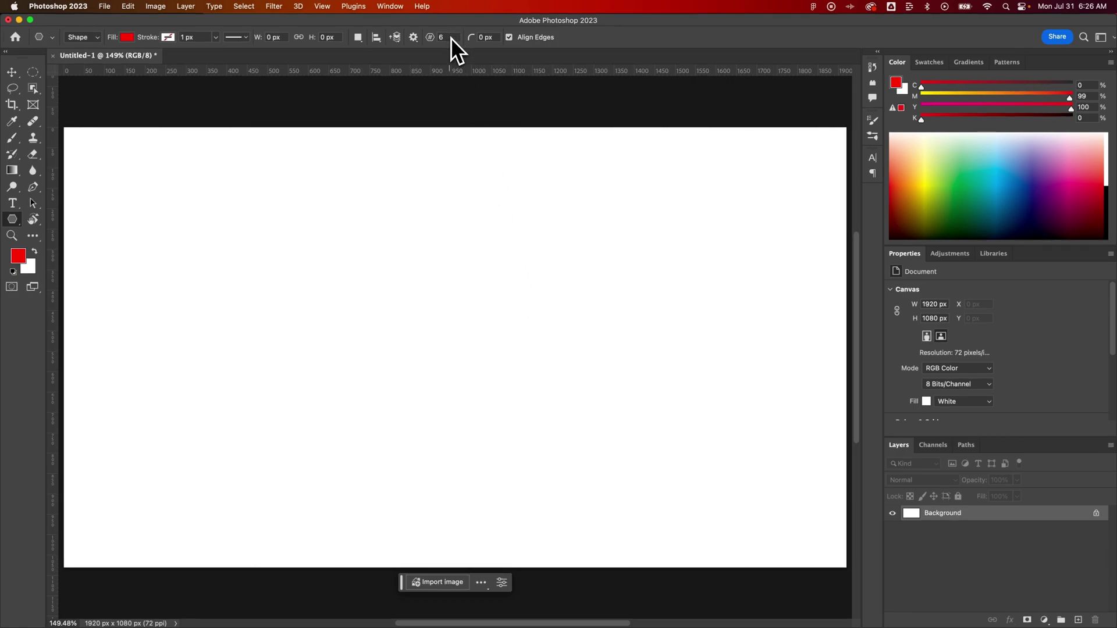
Draw a red hexagon about 528 by 457 px near the middle of the canvas.
drag(411, 249, 703, 465)
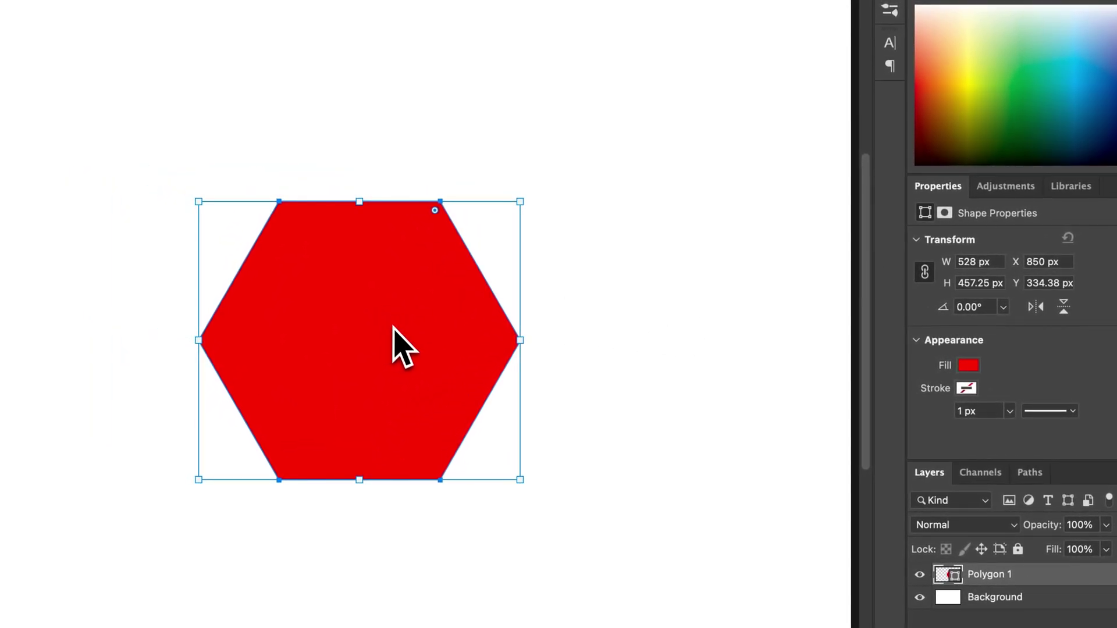
Try a purple stroke of about 23.66 px around the hexagon, and set the stroke back to none.
click(967, 388)
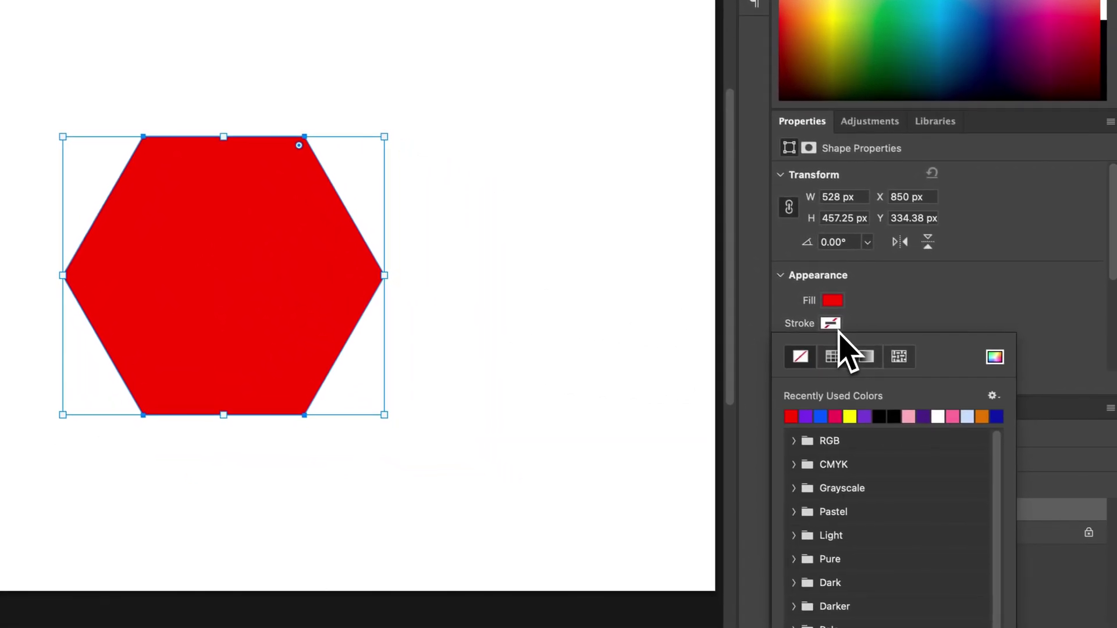
click(802, 415)
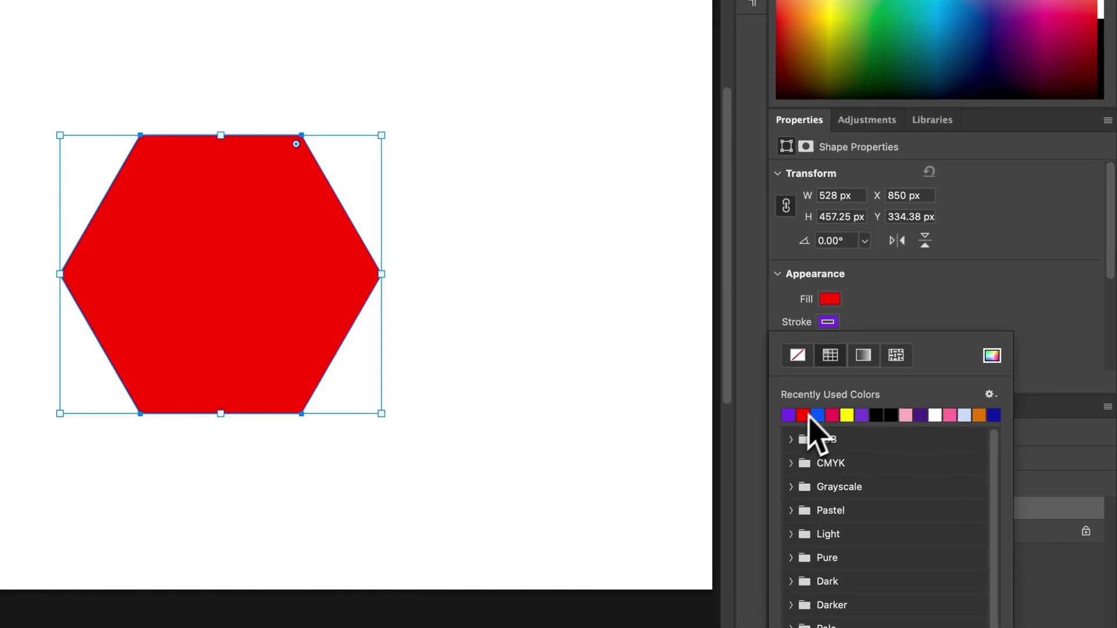
click(871, 345)
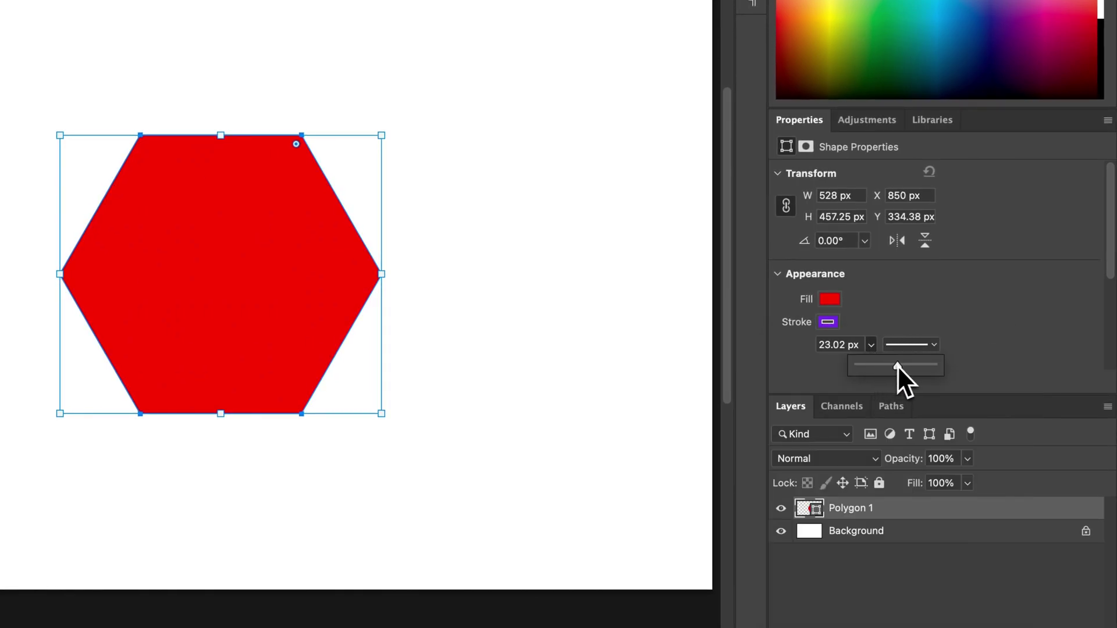
drag(897, 365, 901, 366)
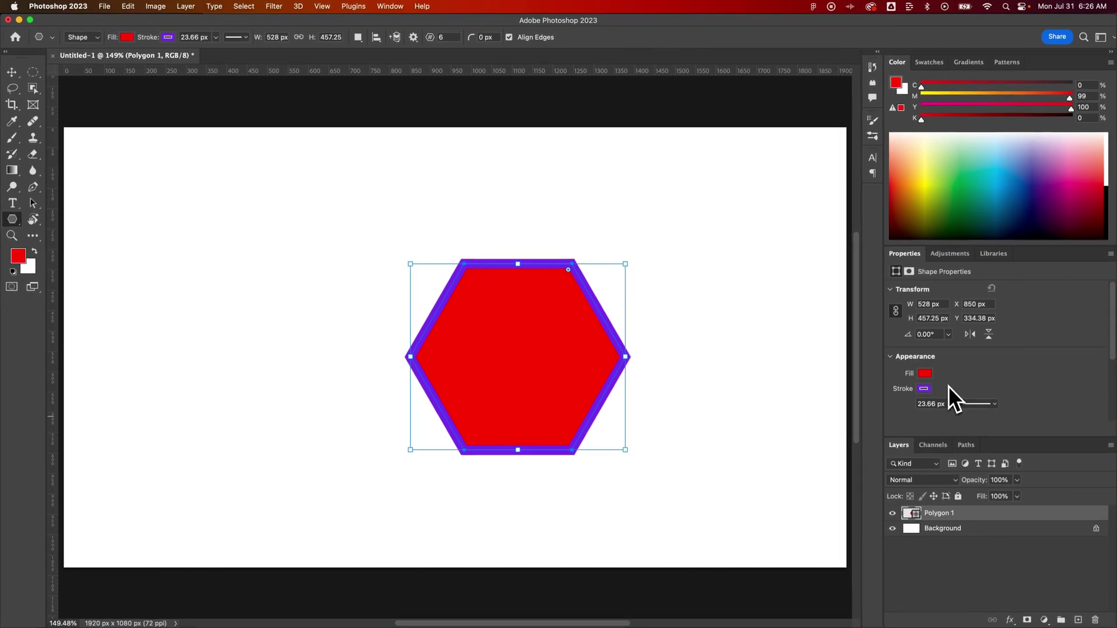
click(925, 390)
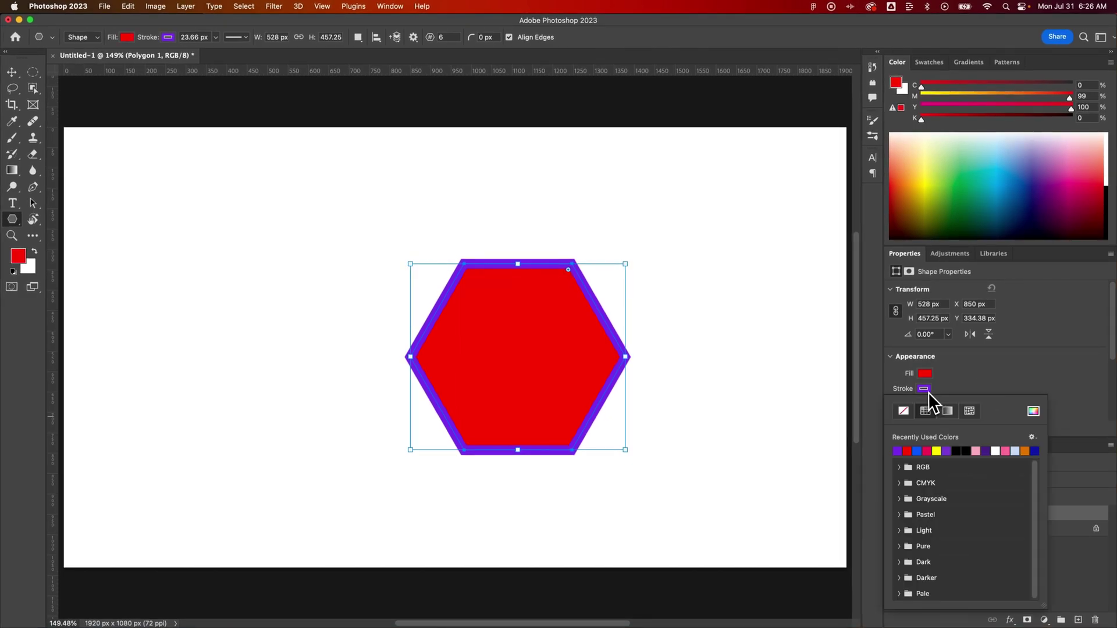
click(903, 411)
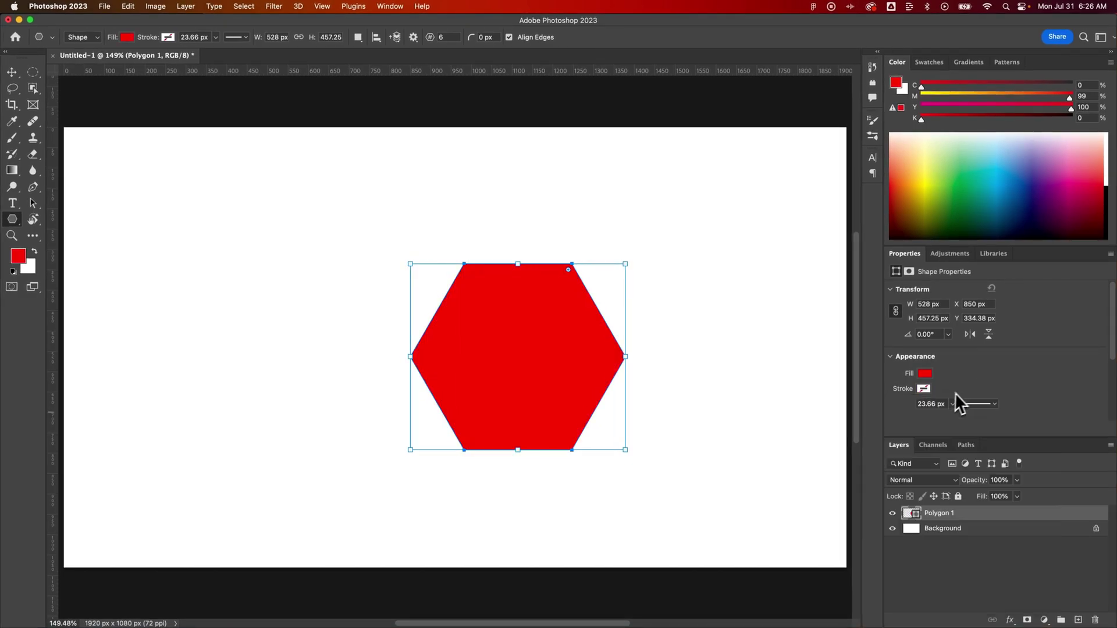
Turn the hexagon into a star with 5 sides and a star ratio of 47%.
scroll(1030, 398, down, 2)
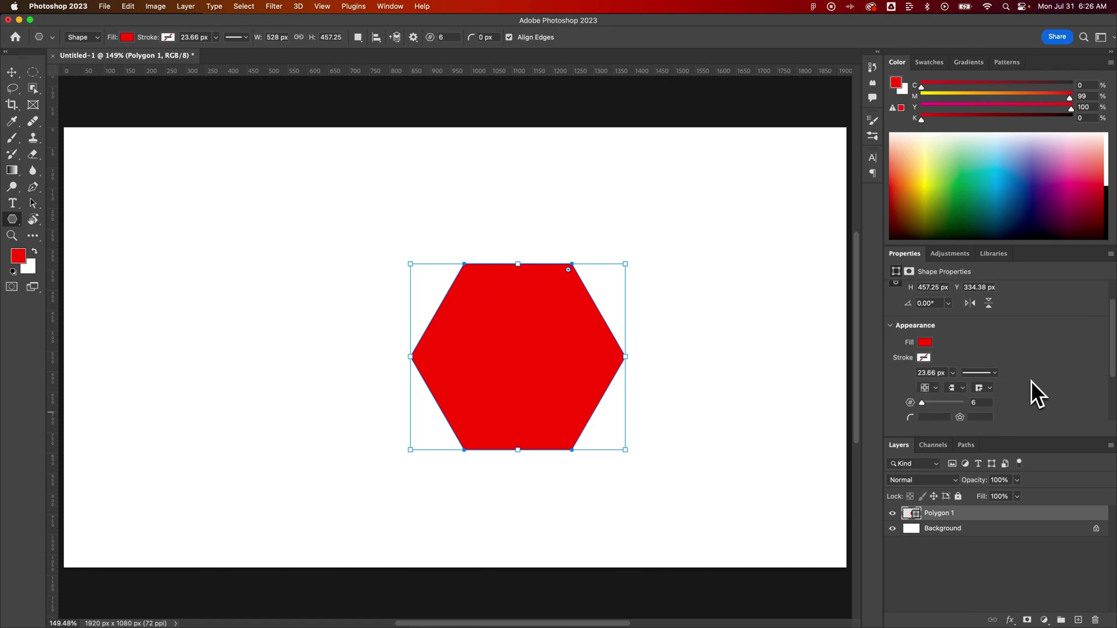
scroll(1031, 380, down, 2)
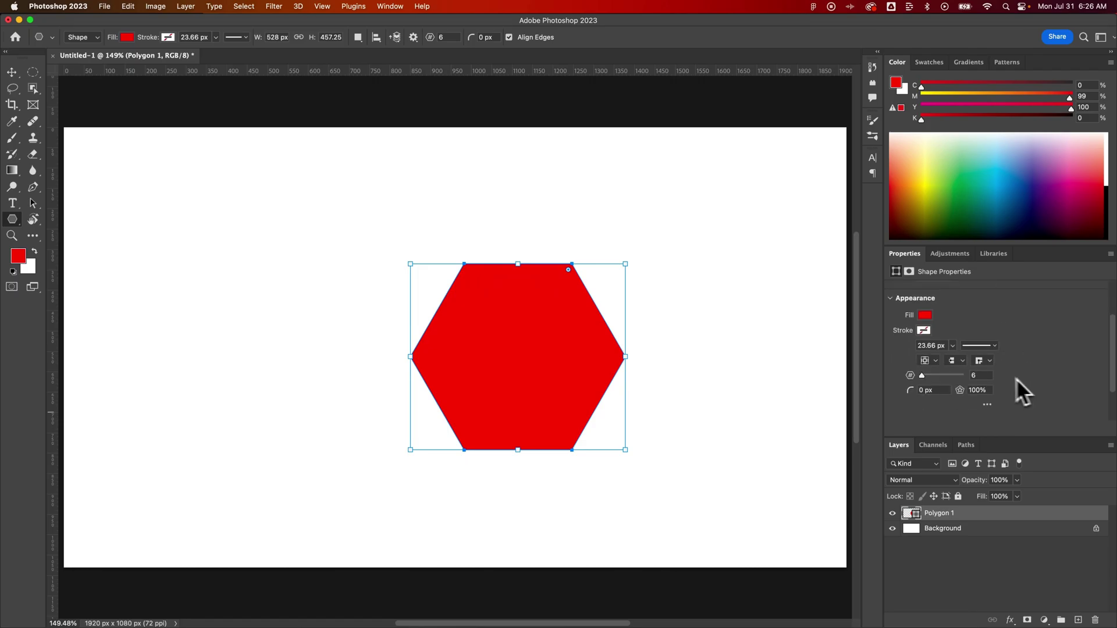
click(921, 375)
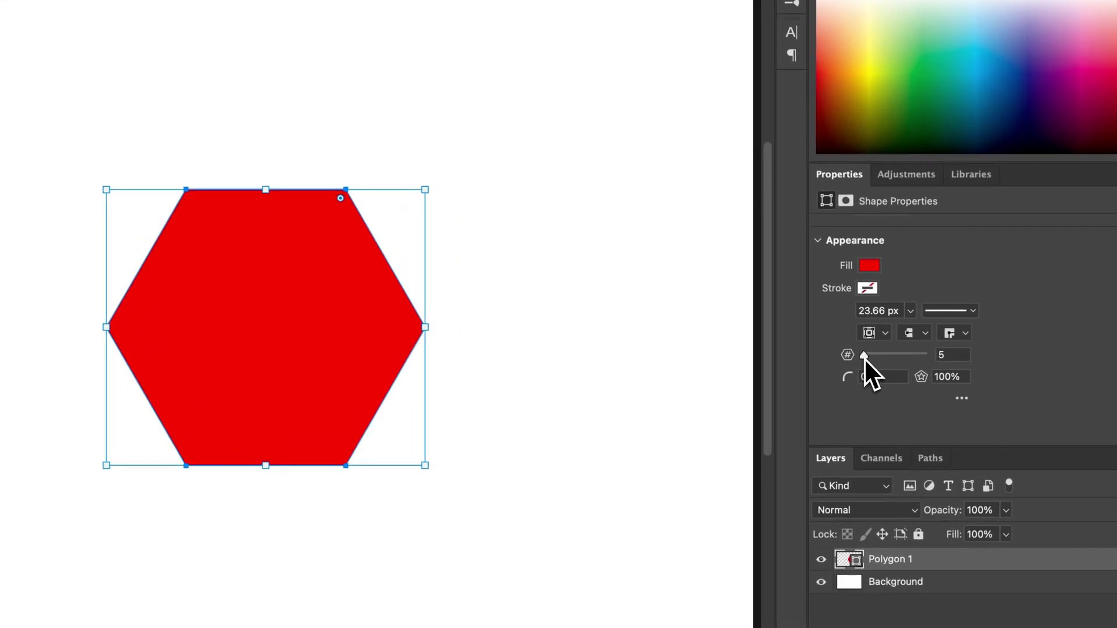
drag(863, 356, 864, 358)
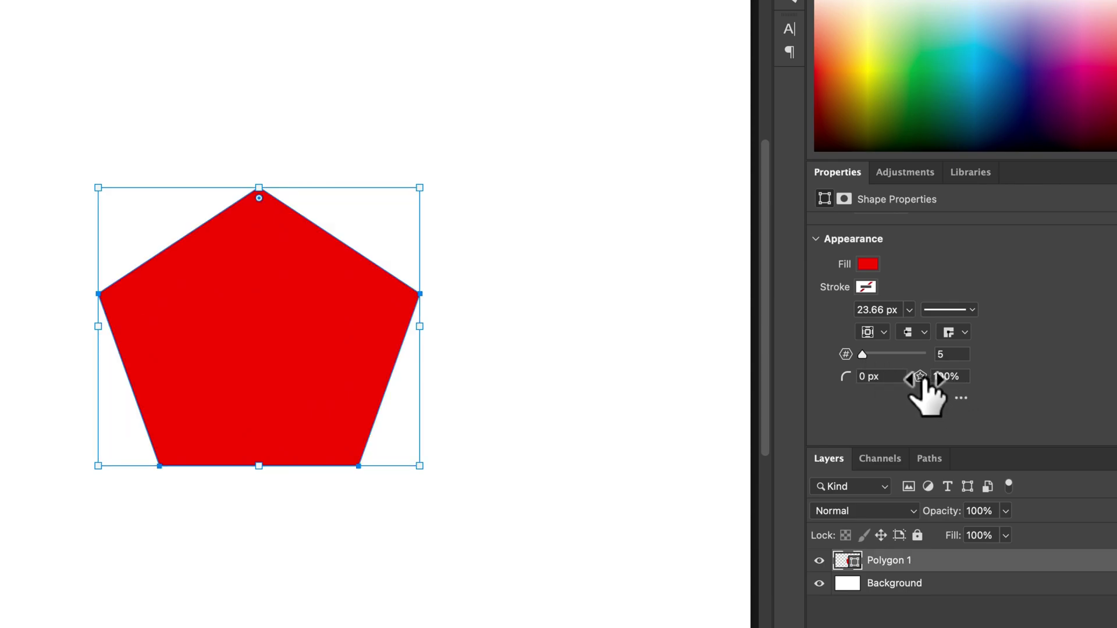
mouse_move(922, 381)
mouse_down()
mouse_move(951, 384)
mouse_move(910, 388)
mouse_up()
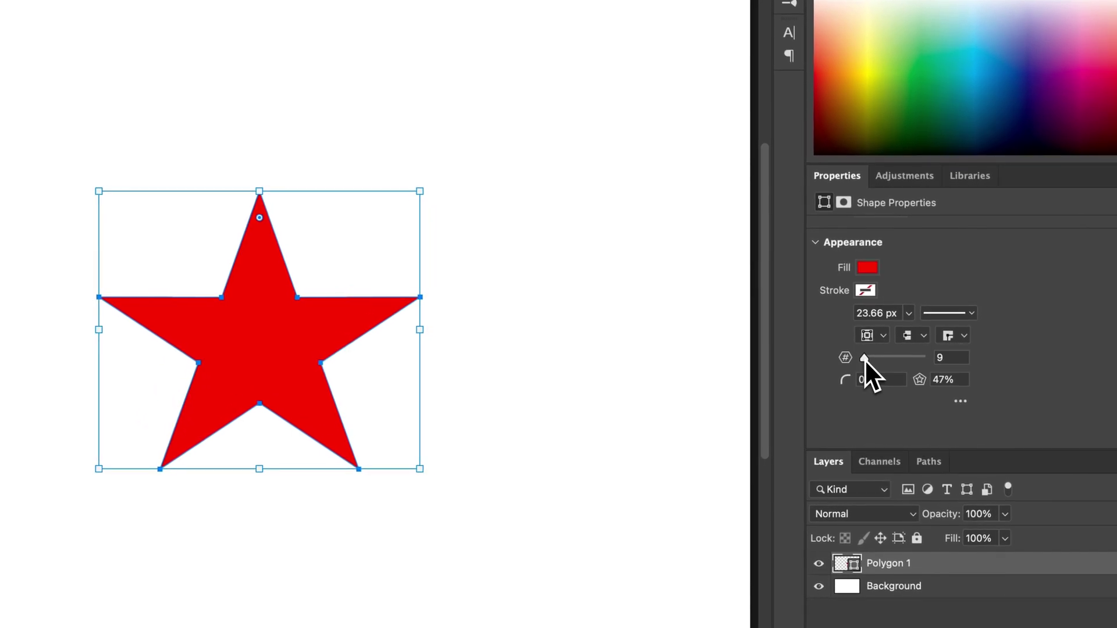
Reshape the star into a rounded badge with 11 sides, an 89% star ratio and a corner radius of about 42.56 px.
drag(922, 376, 925, 376)
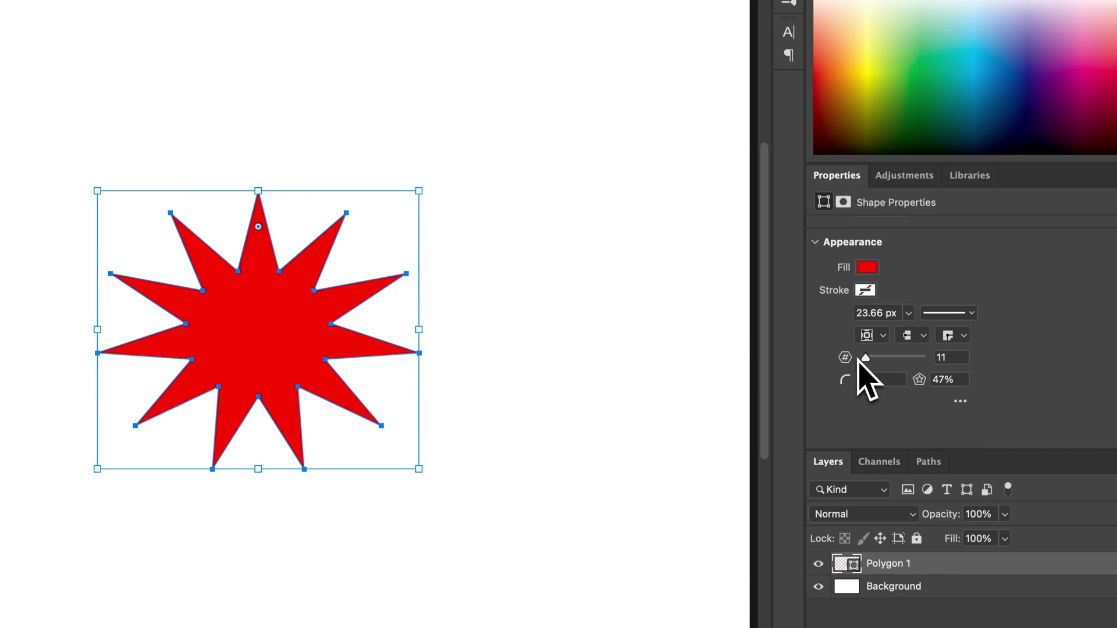
drag(920, 382, 966, 382)
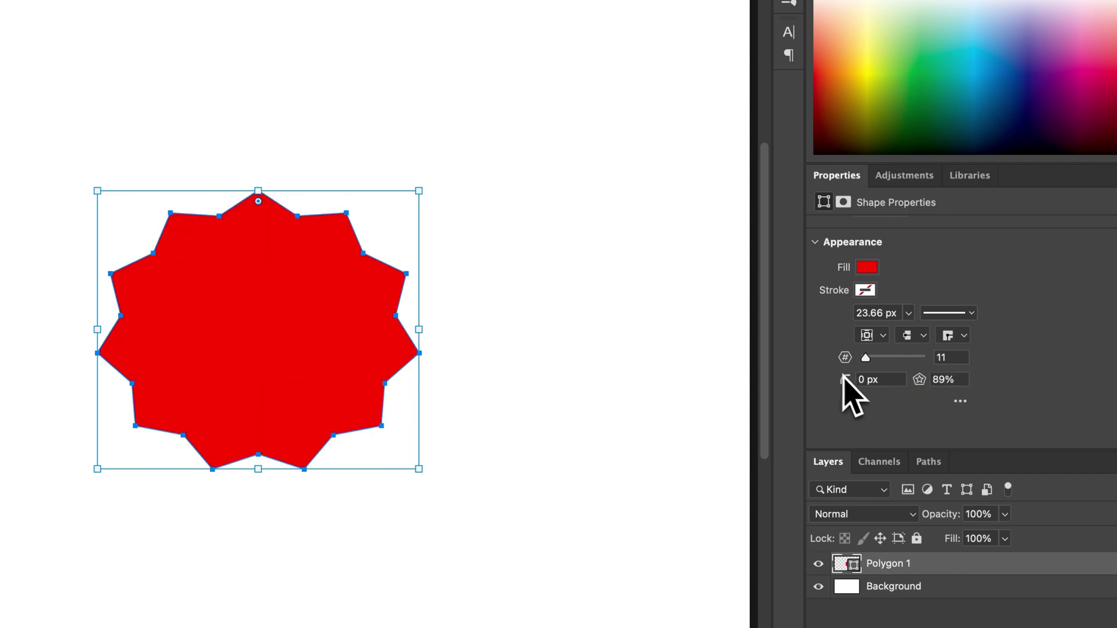
drag(848, 381, 886, 381)
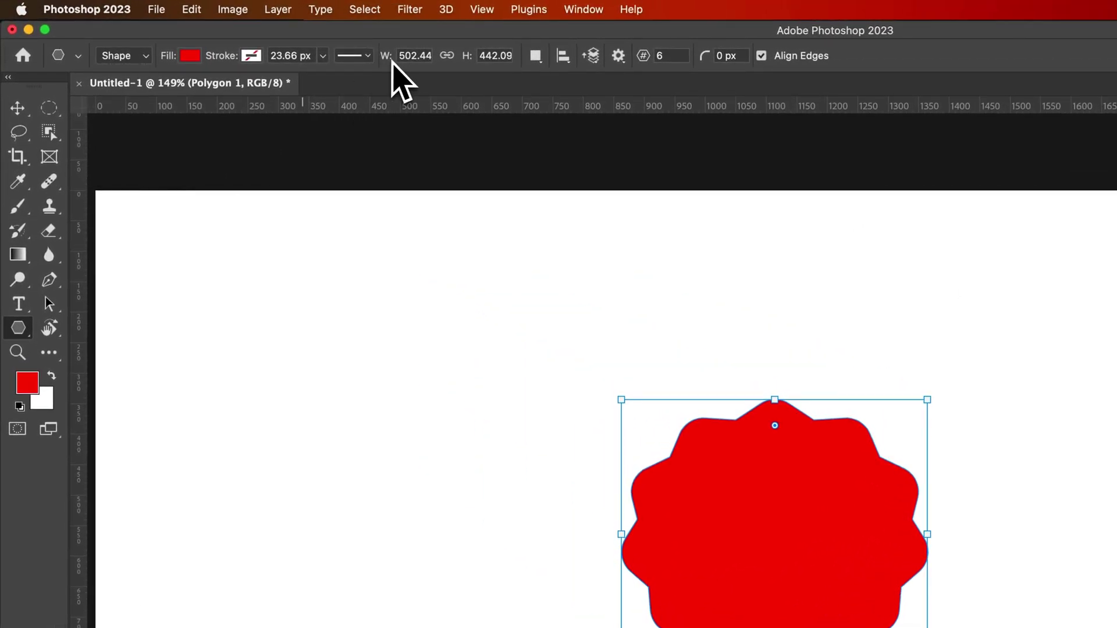
Configure the Polygon tool for new shapes with 11 sides, a 43 px corner radius and an 89% star ratio.
double_click(657, 55)
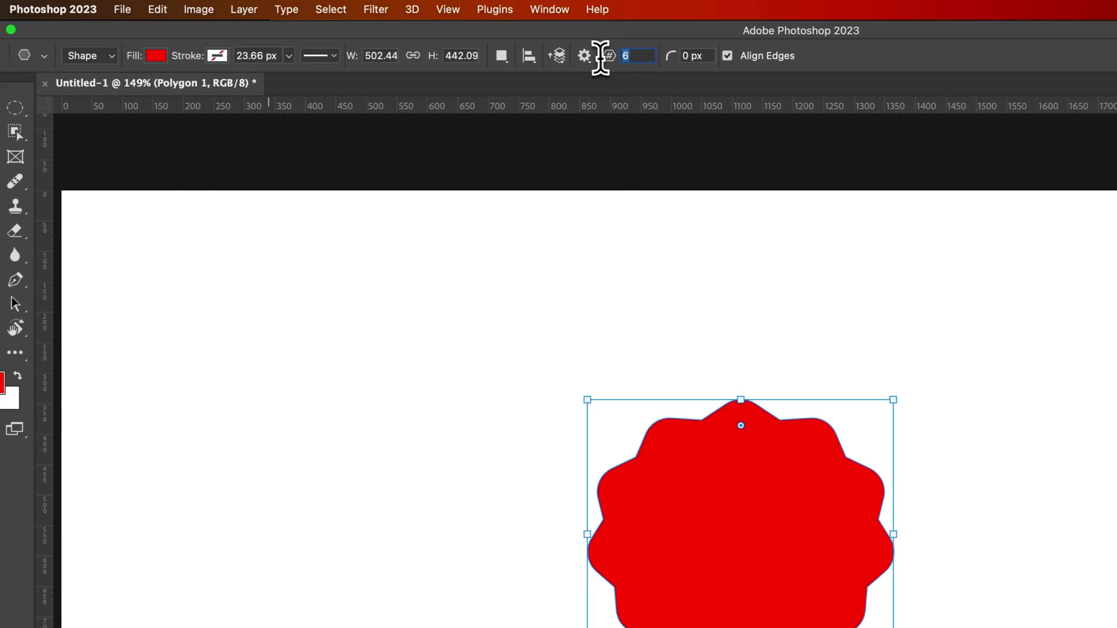
text(11)
click(698, 56)
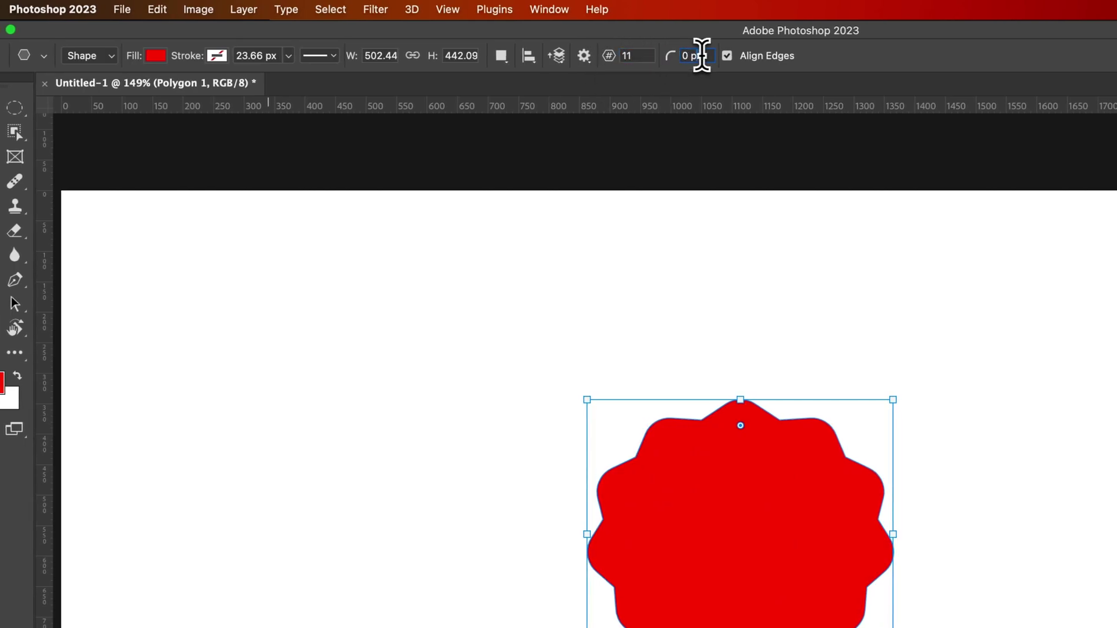
text(43)
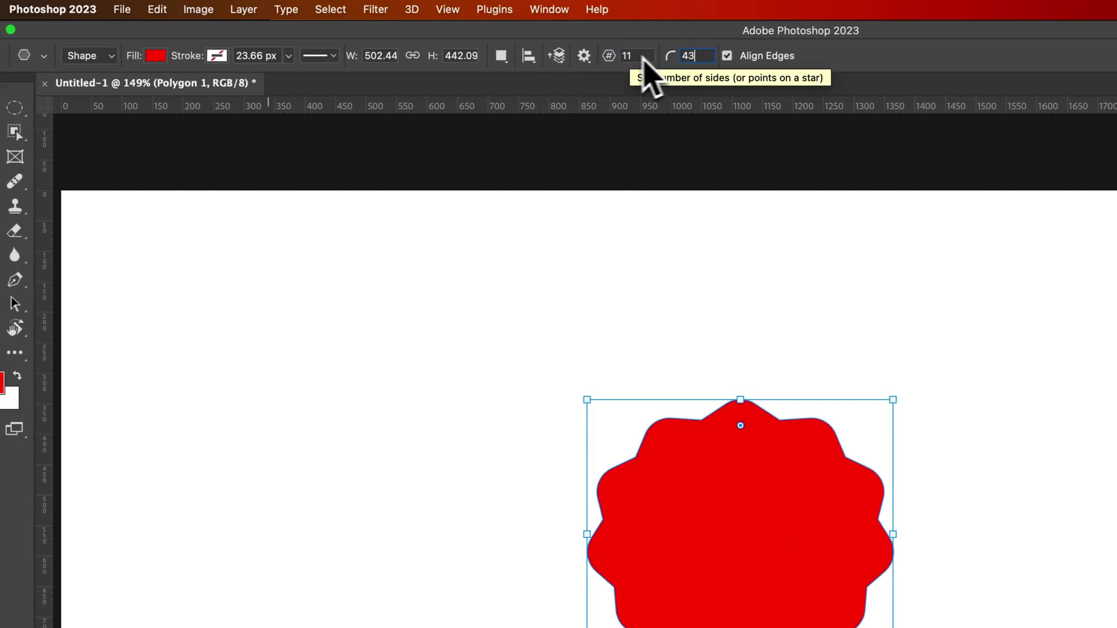
click(583, 57)
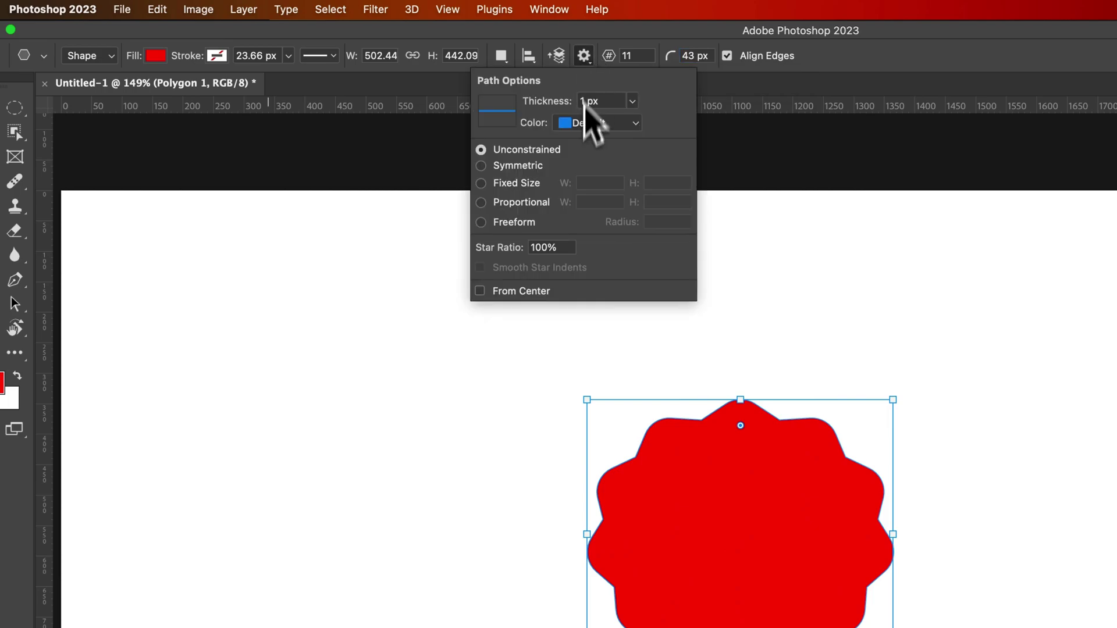
drag(570, 247, 508, 246)
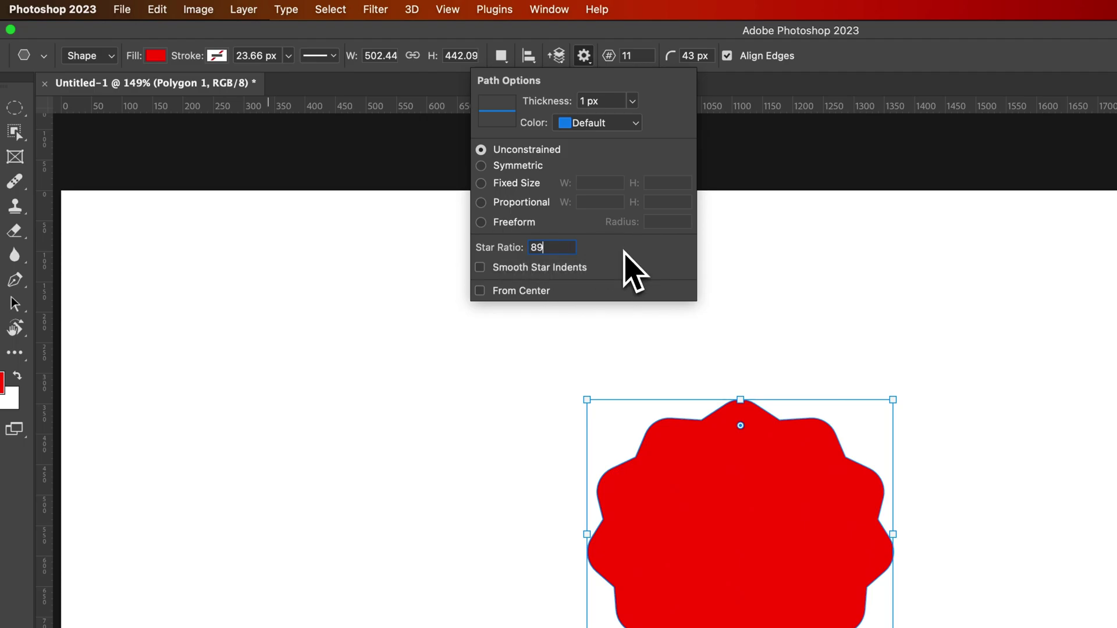
click(716, 50)
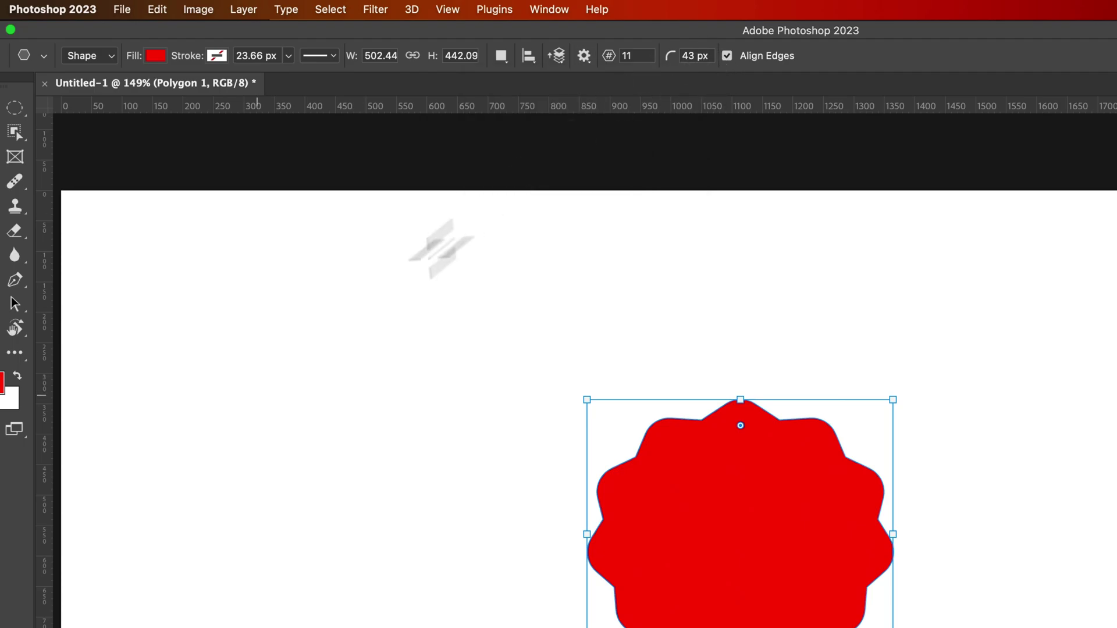
Draw a second, larger badge shape about 632 by 576 px beside the first one, on its left.
drag(161, 320, 524, 627)
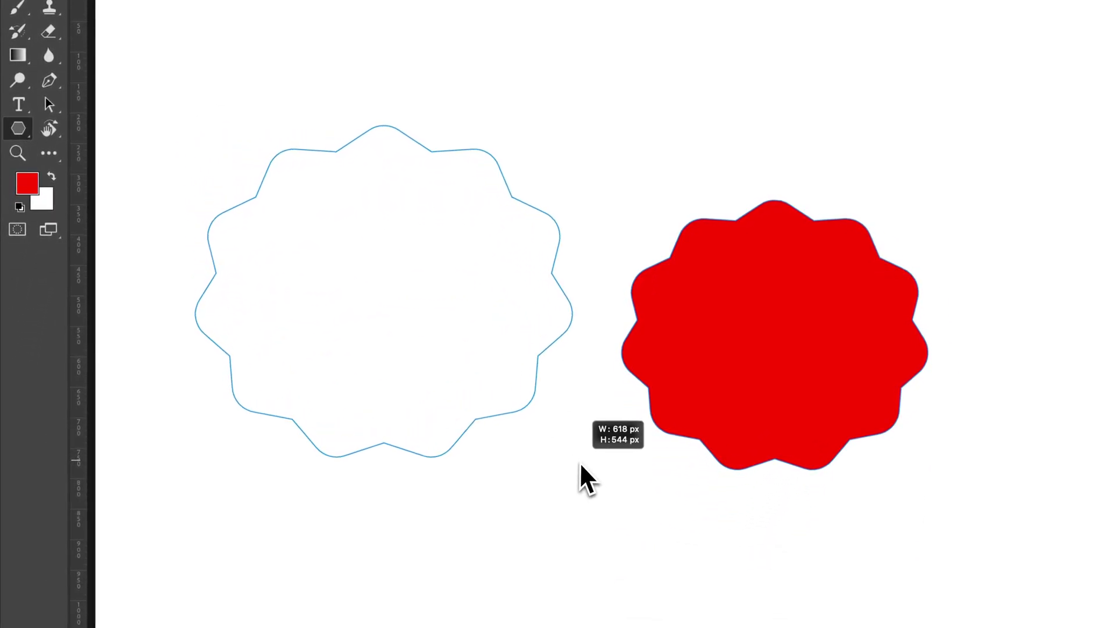
drag(557, 451, 607, 496)
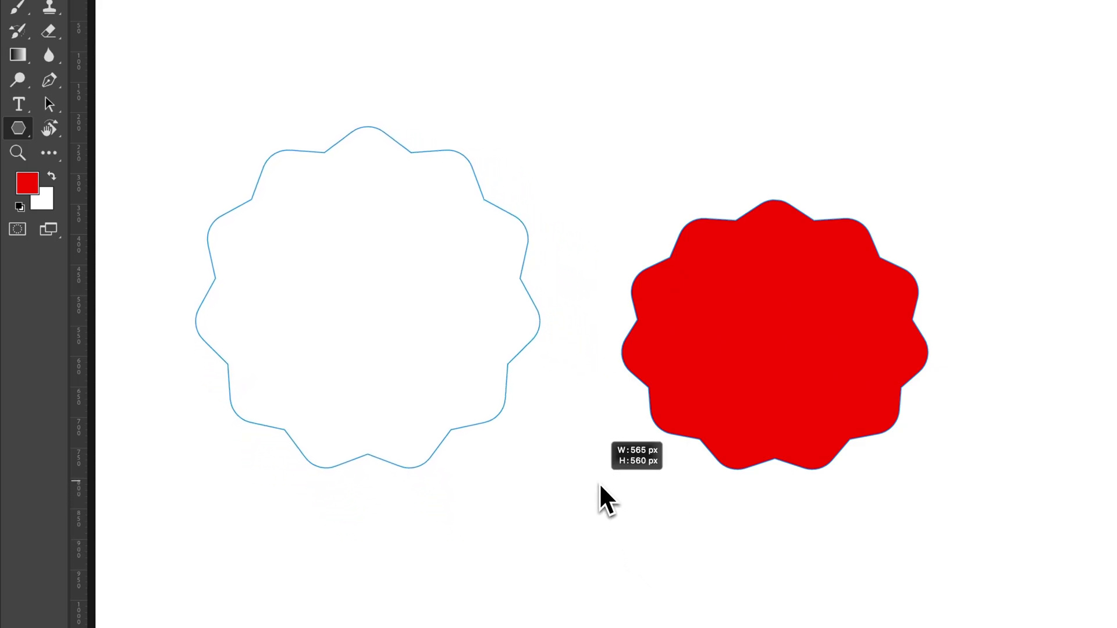
mouse_move(600, 485)
mouse_down()
mouse_move(593, 432)
mouse_move(575, 464)
mouse_move(577, 512)
mouse_move(590, 481)
mouse_up()
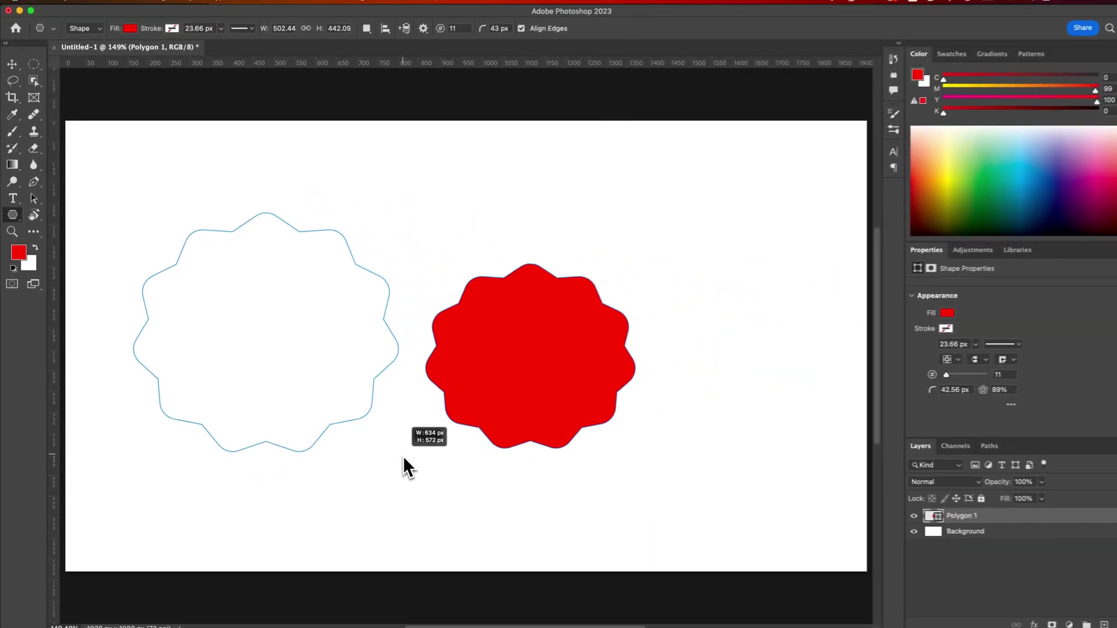
drag(403, 457, 402, 456)
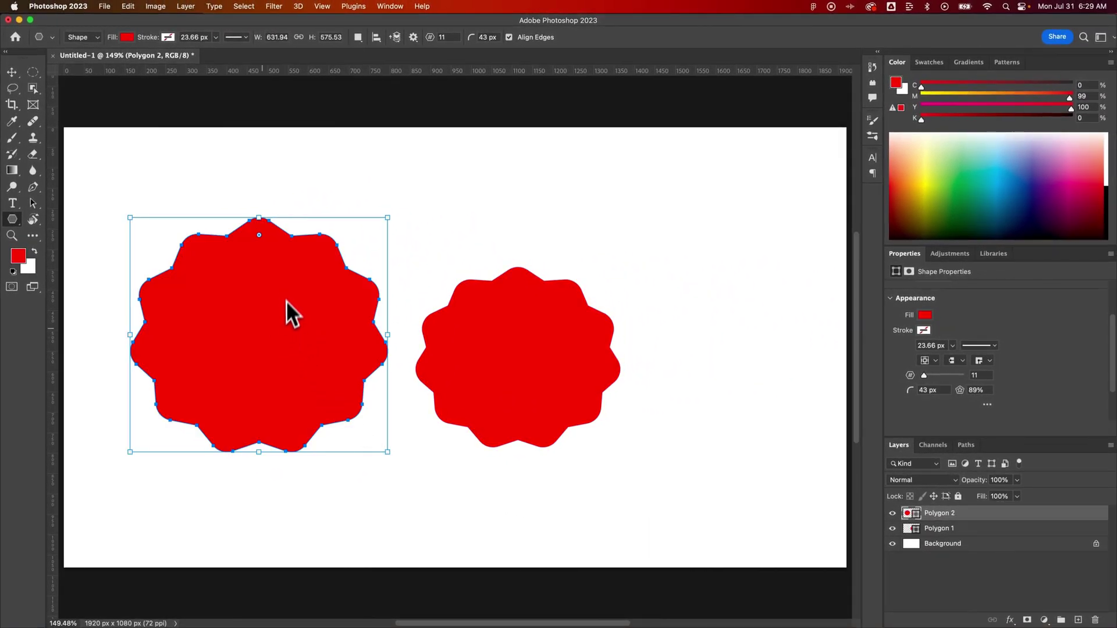
Move the larger badge shape to about X 188 px and Y 192 px on the canvas.
click(11, 73)
mouse_move(325, 326)
mouse_down()
mouse_move(300, 288)
mouse_move(307, 317)
mouse_up()
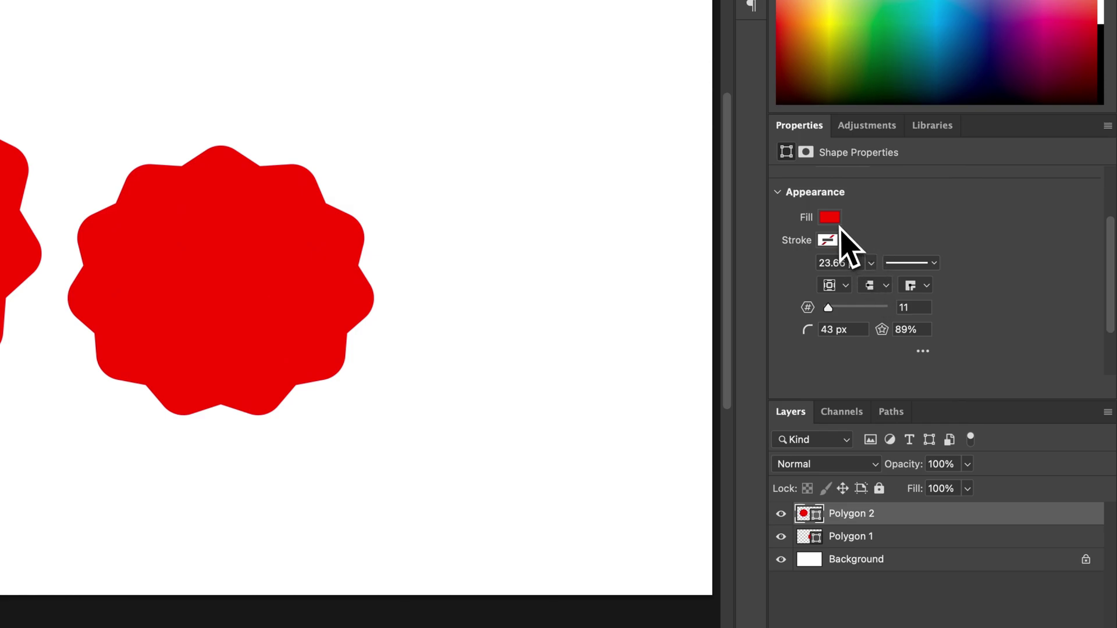
scroll(908, 233, up, 3)
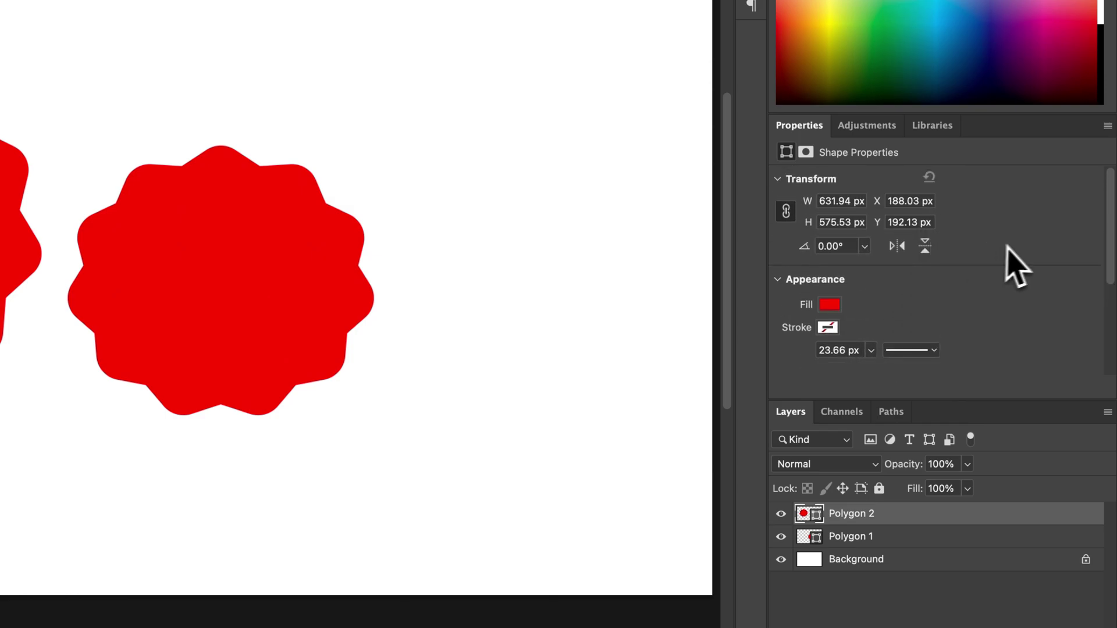